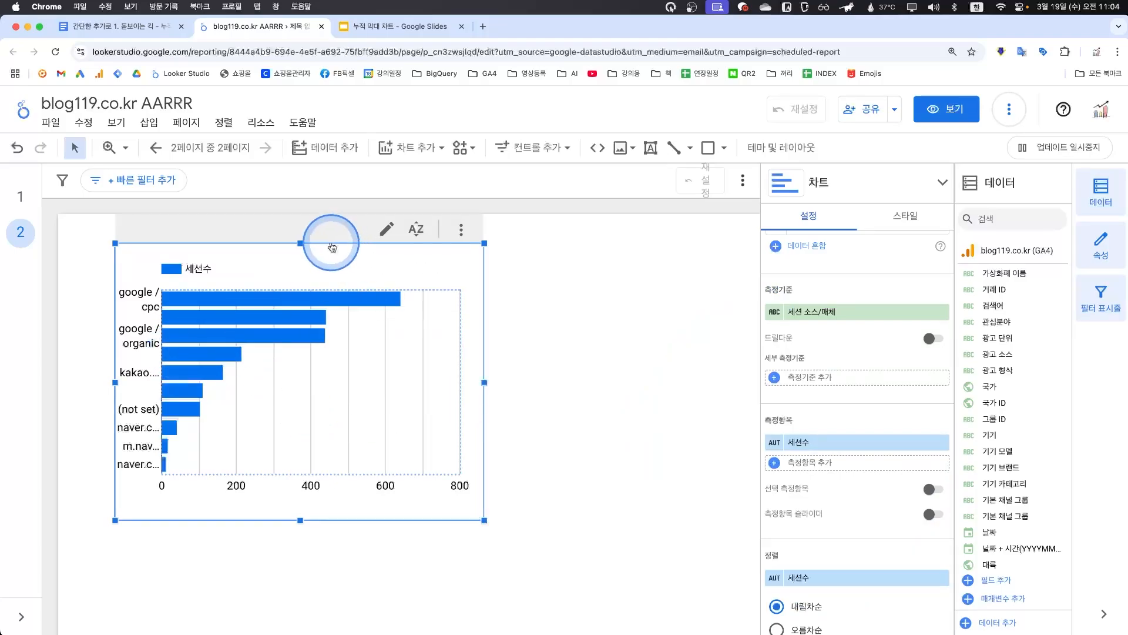
Step: Narrow the bar chart's plot area so the full source/medium labels fit, and limit the chart to 5 bars
{"action": "left_click_drag", "start_coordinate": [162, 365], "coordinate": [211, 400]}
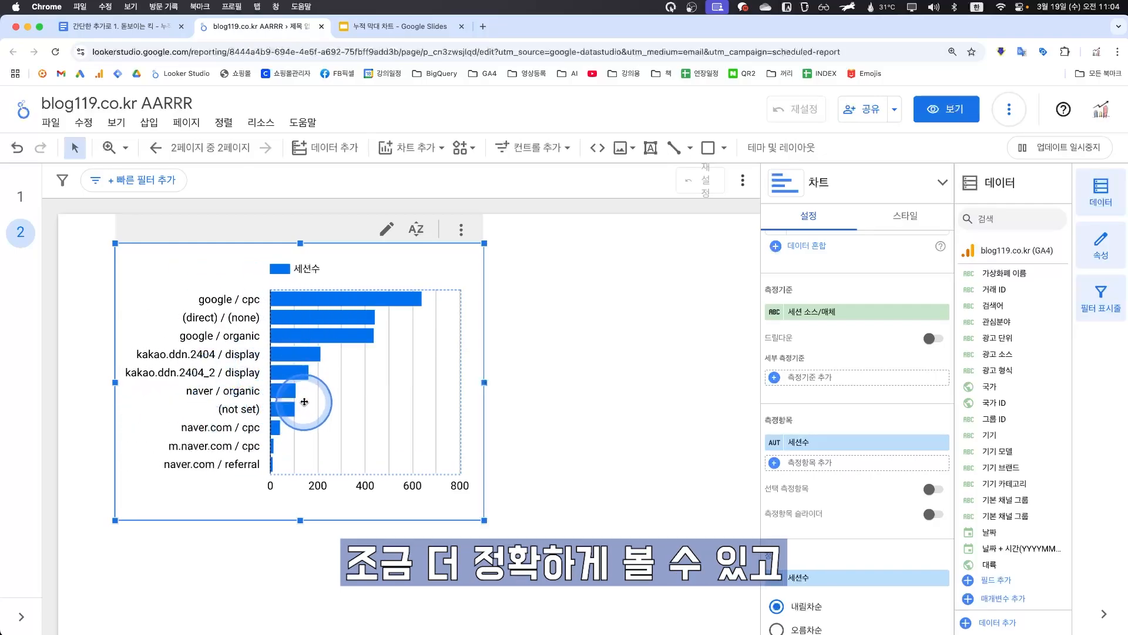
{"action": "left_click", "coordinate": [903, 217]}
{"action": "double_click", "coordinate": [783, 353]}
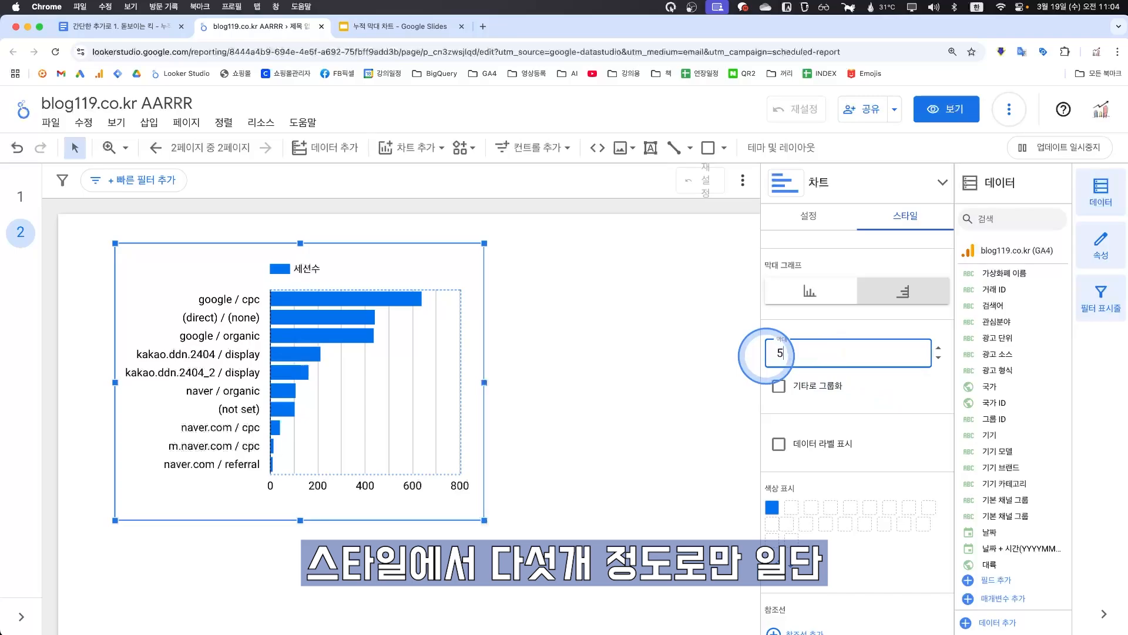
{"action": "type", "text": "5"}
{"action": "key", "text": "Return"}
{"action": "left_click", "coordinate": [524, 449]}
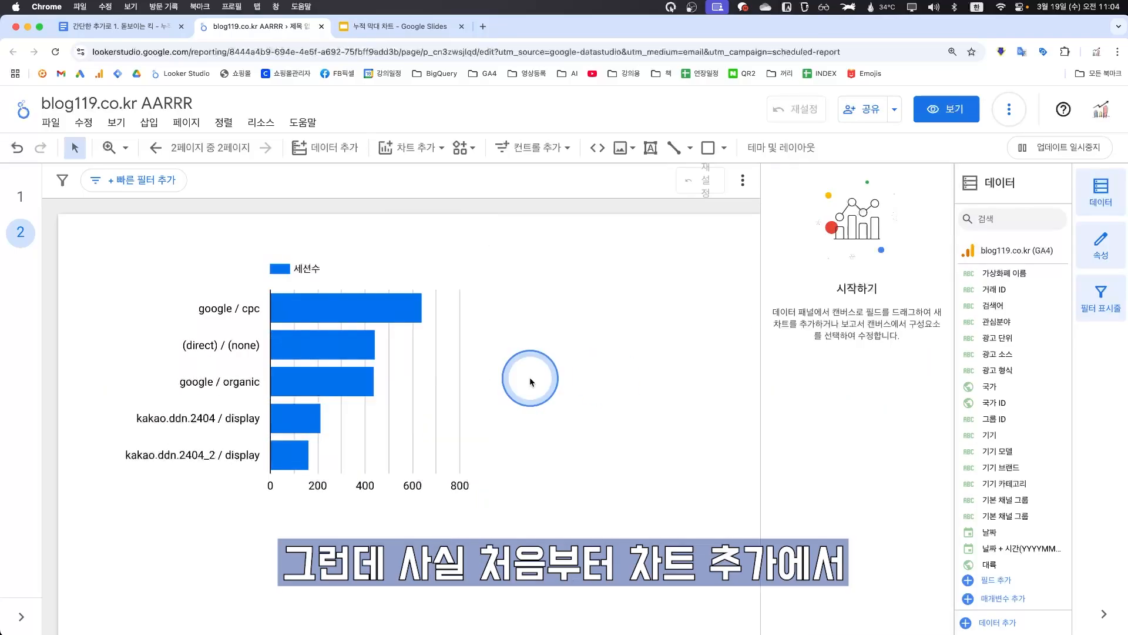
{"action": "left_click", "coordinate": [405, 147]}
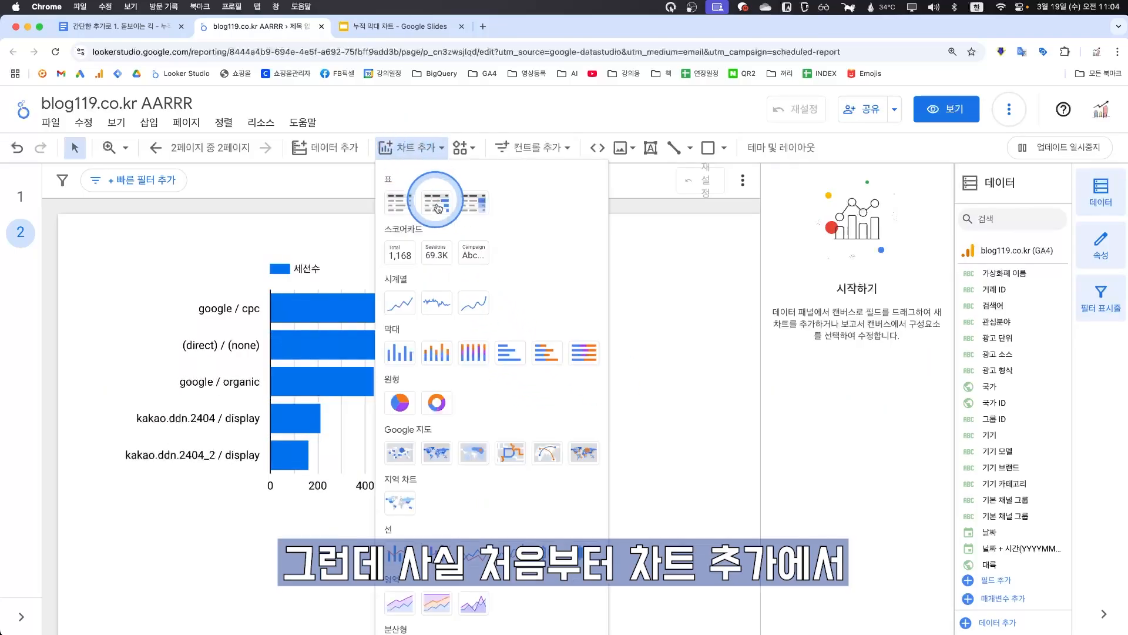
{"action": "left_click", "coordinate": [400, 352]}
{"action": "left_click", "coordinate": [498, 257]}
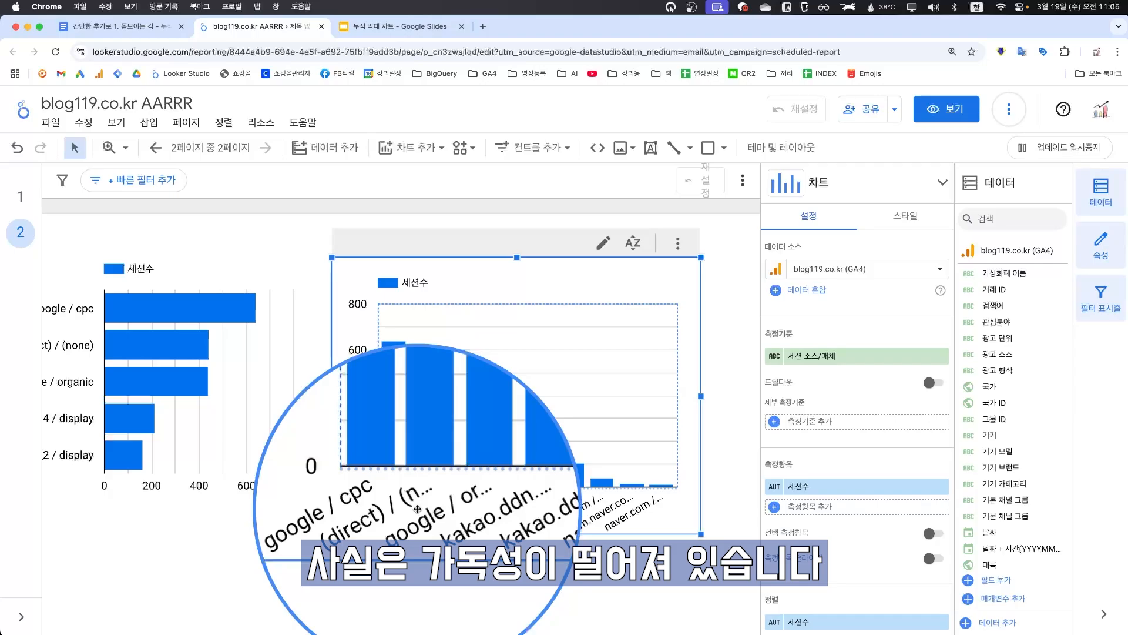
{"action": "scroll", "coordinate": [449, 492], "scroll_direction": "left", "scroll_amount": 2}
{"action": "key", "text": "Delete"}
{"action": "left_click", "coordinate": [422, 151]}
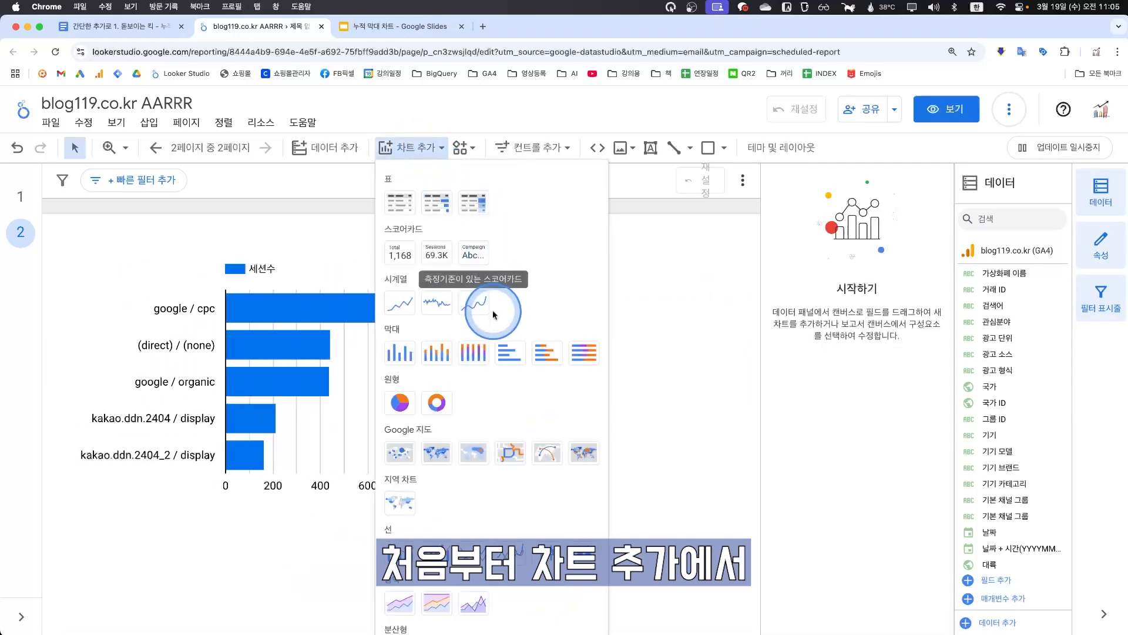
{"action": "left_click", "coordinate": [584, 371]}
{"action": "left_click", "coordinate": [360, 479]}
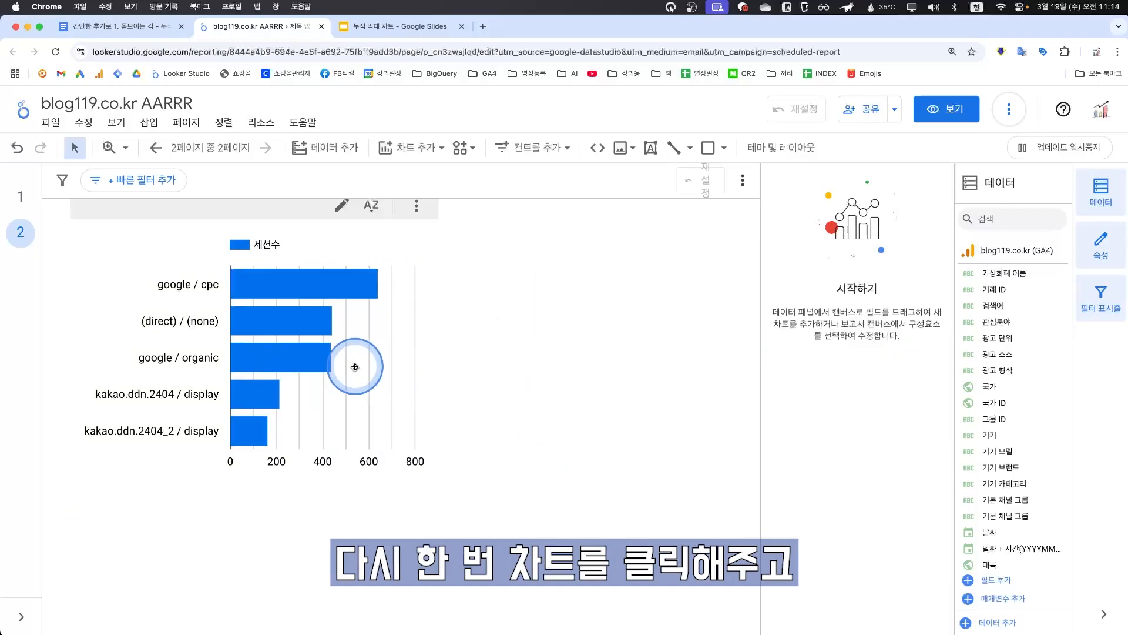
Step: Add 신규 사용자/재사용자 as the breakdown dimension of the session source/medium bar chart
{"action": "left_click", "coordinate": [355, 360]}
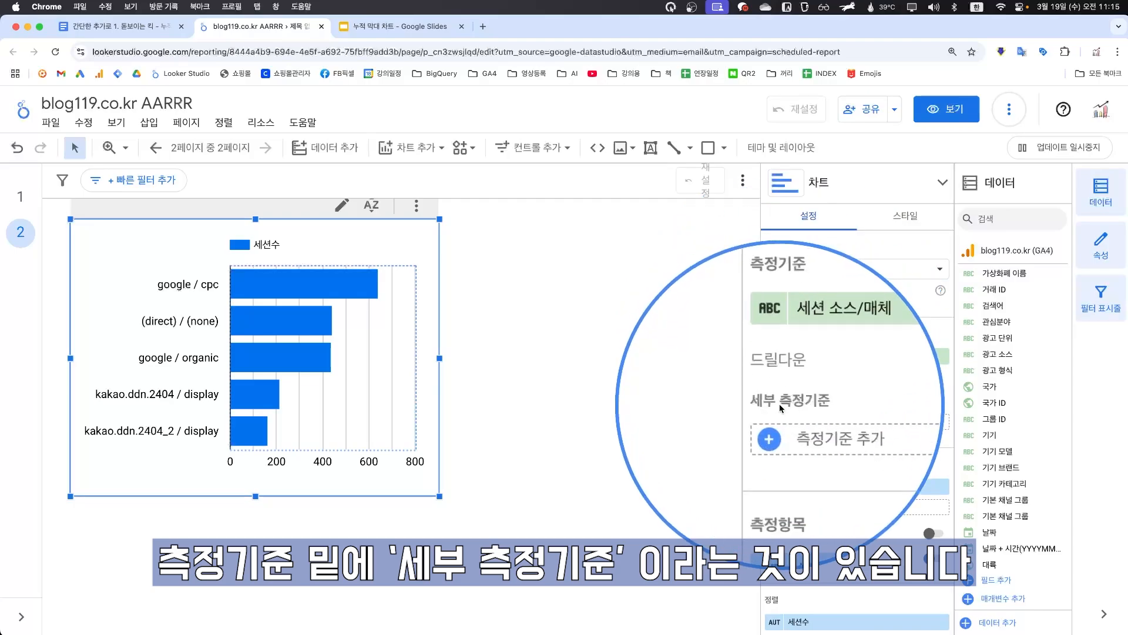
{"action": "left_click", "coordinate": [807, 425]}
{"action": "type", "text": "신규 사용자/재"}
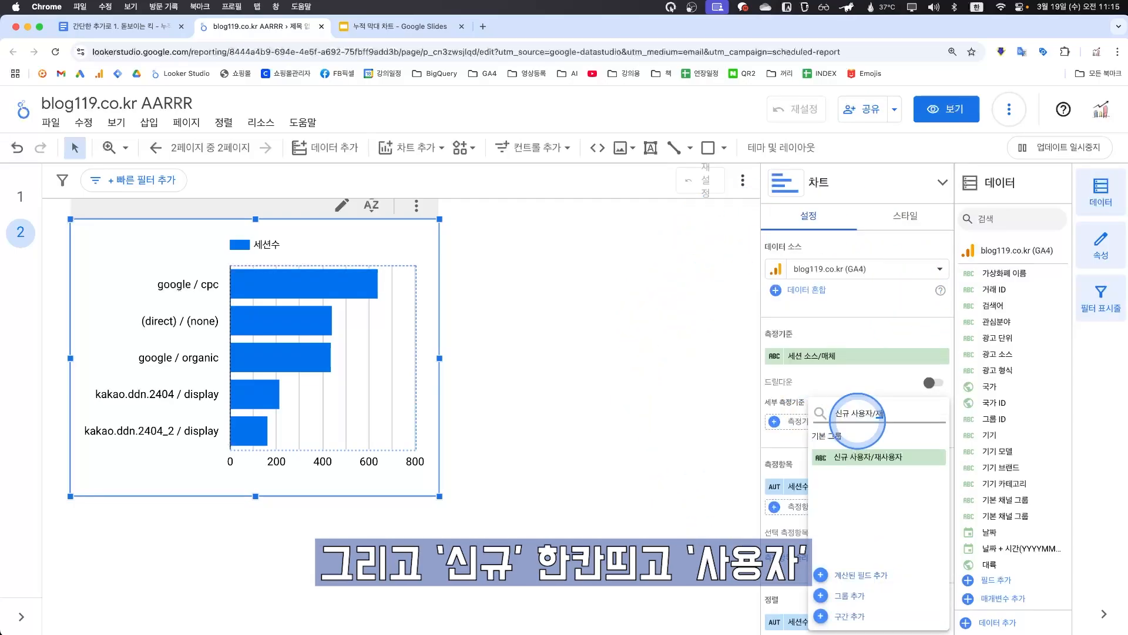
{"action": "left_click", "coordinate": [881, 456]}
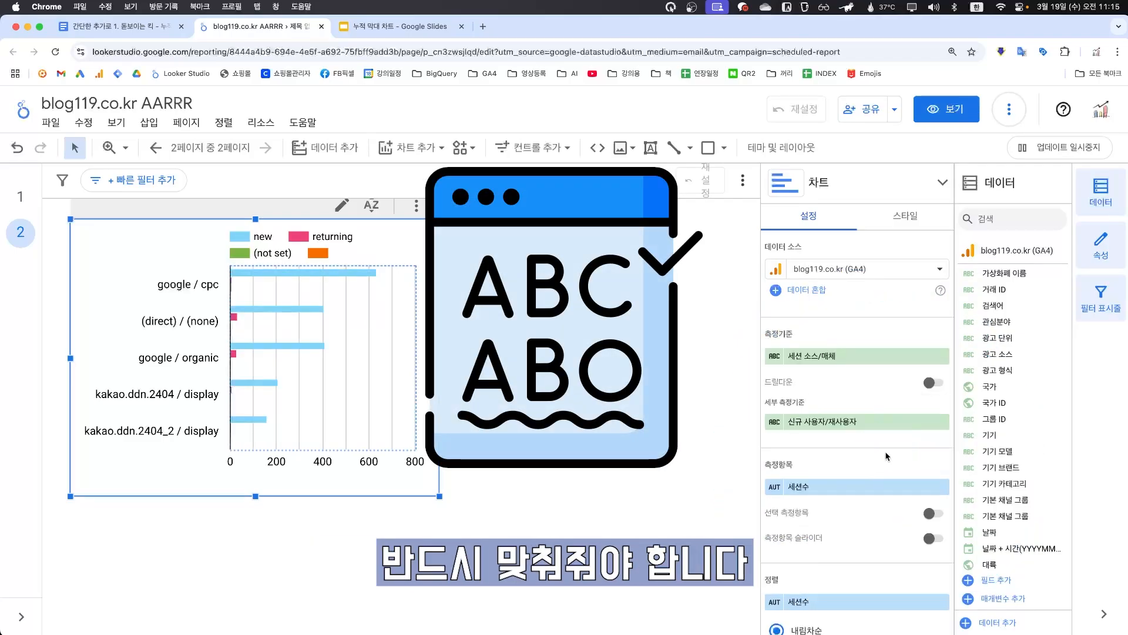
{"action": "left_click", "coordinate": [607, 382]}
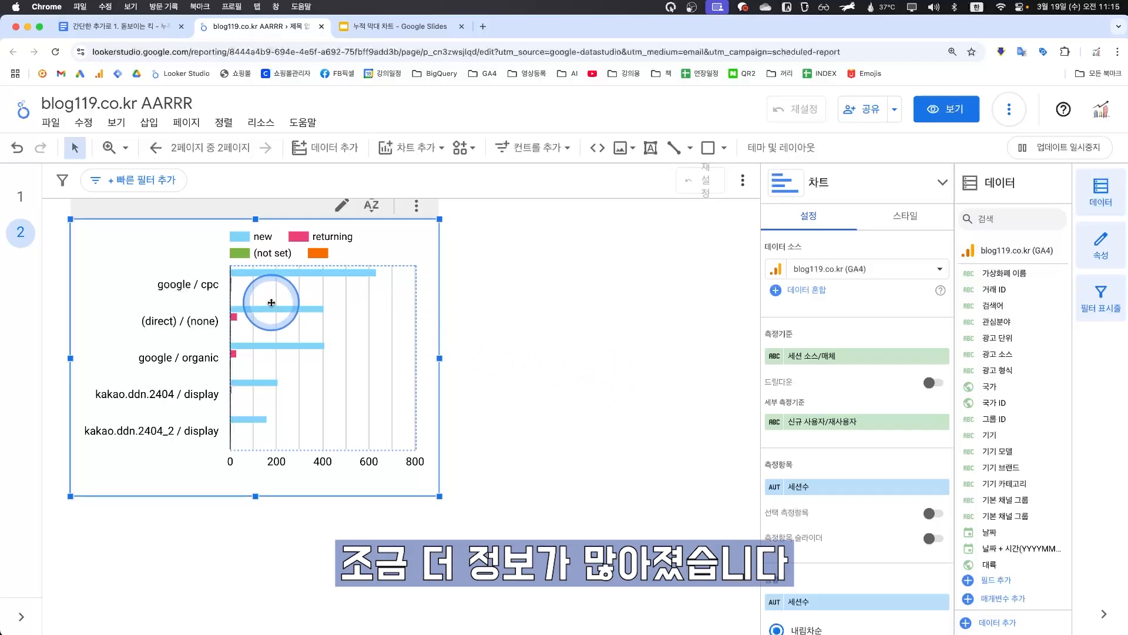
Step: Turn on stacked bars (누적 막대) in the style of the session source/medium bar chart
{"action": "mouse_move", "coordinate": [298, 270]}
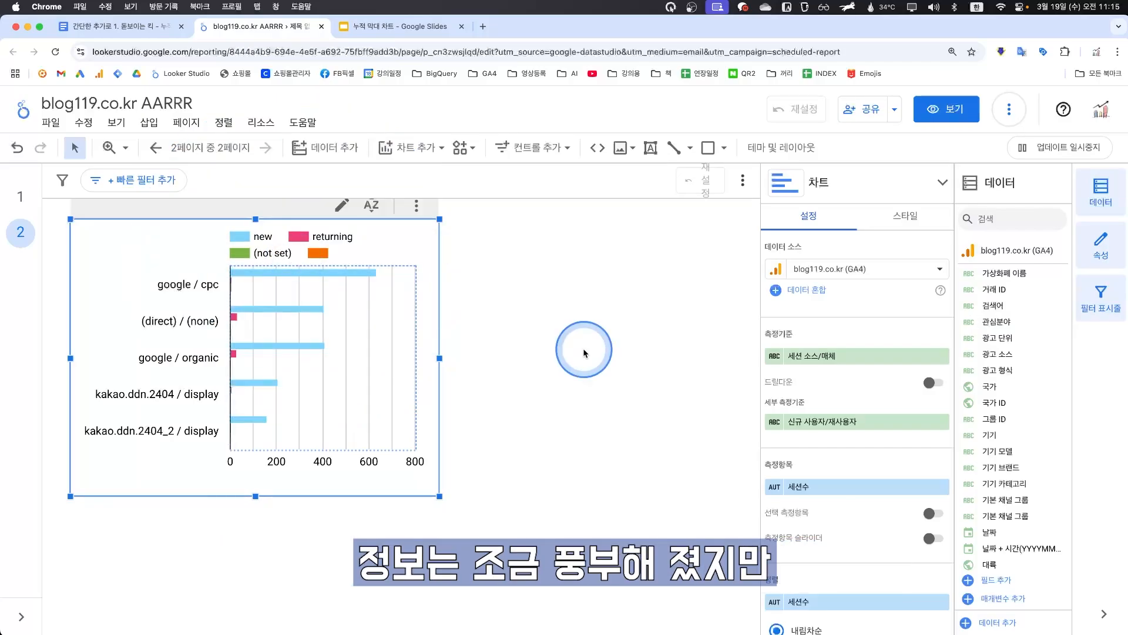
{"action": "left_click", "coordinate": [906, 217]}
{"action": "scroll", "coordinate": [822, 455], "scroll_direction": "down", "scroll_amount": 5}
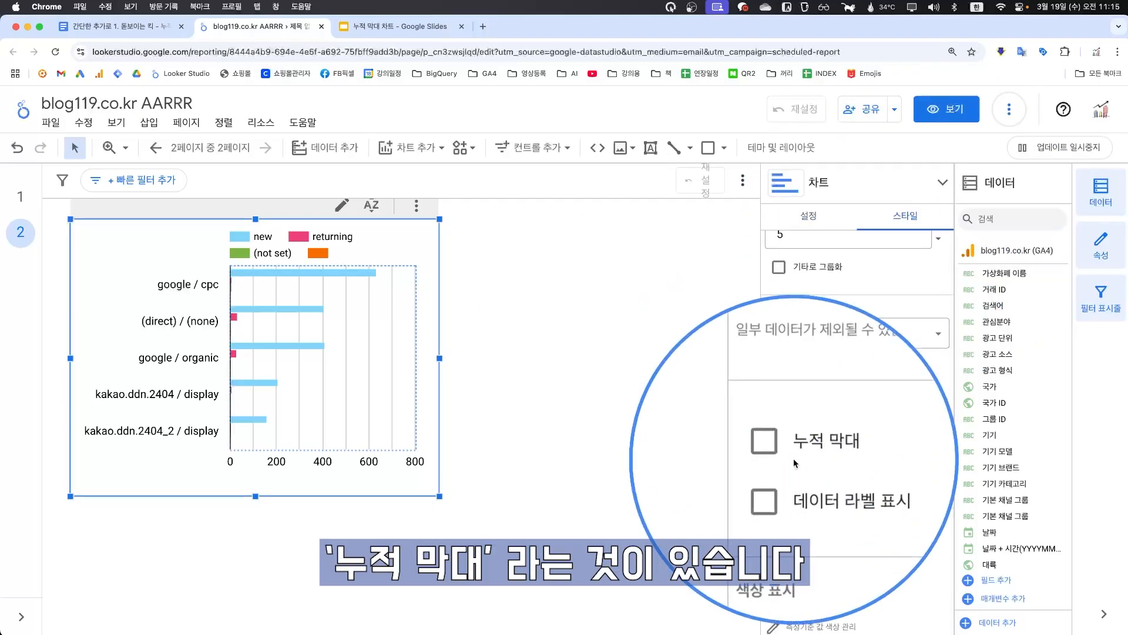
{"action": "left_click", "coordinate": [779, 449]}
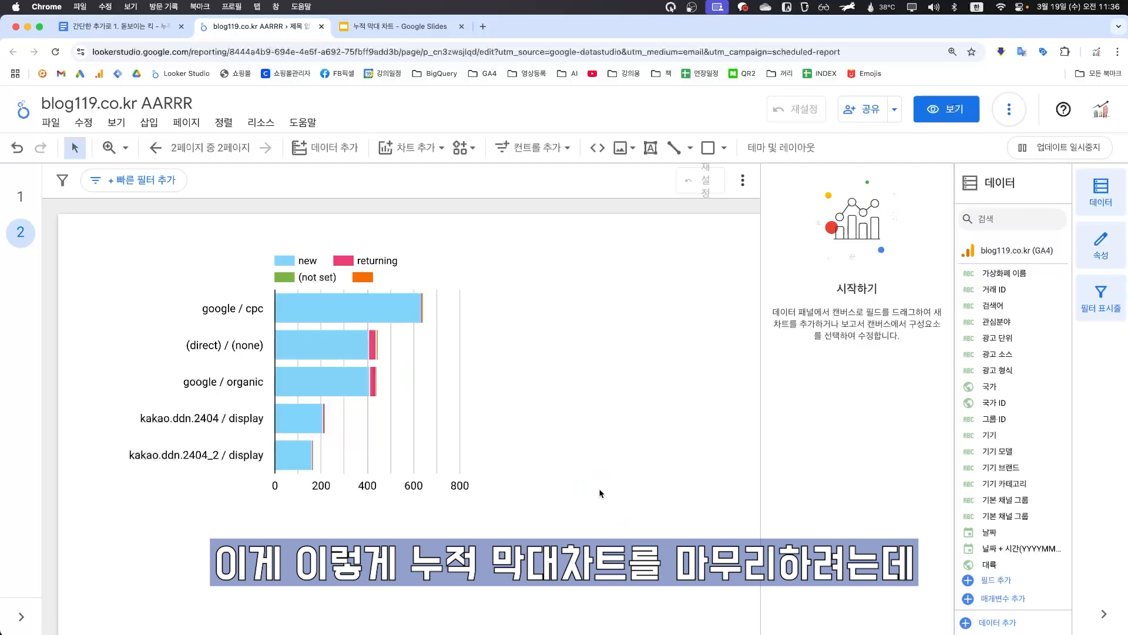
Step: Replace the breakdown dimension with a text field "new 신규/재사용자" whose CASE on 신규 사용자/재사용자 maps "" and "(not set)" to "unknown" and keeps other values
{"action": "left_click", "coordinate": [352, 305]}
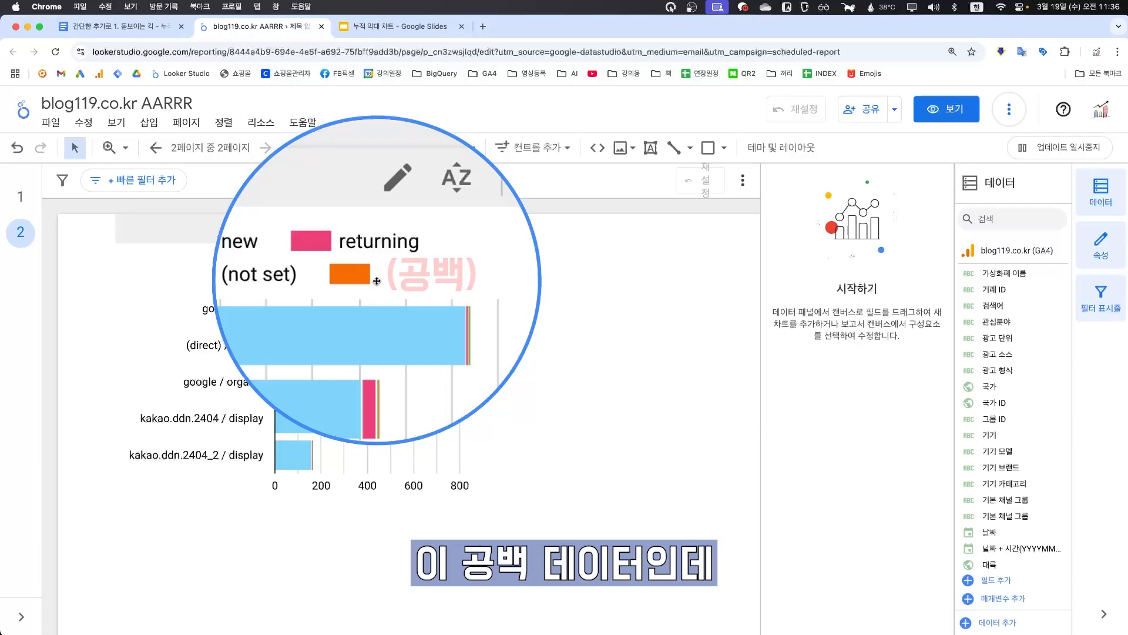
{"action": "left_click", "coordinate": [573, 385]}
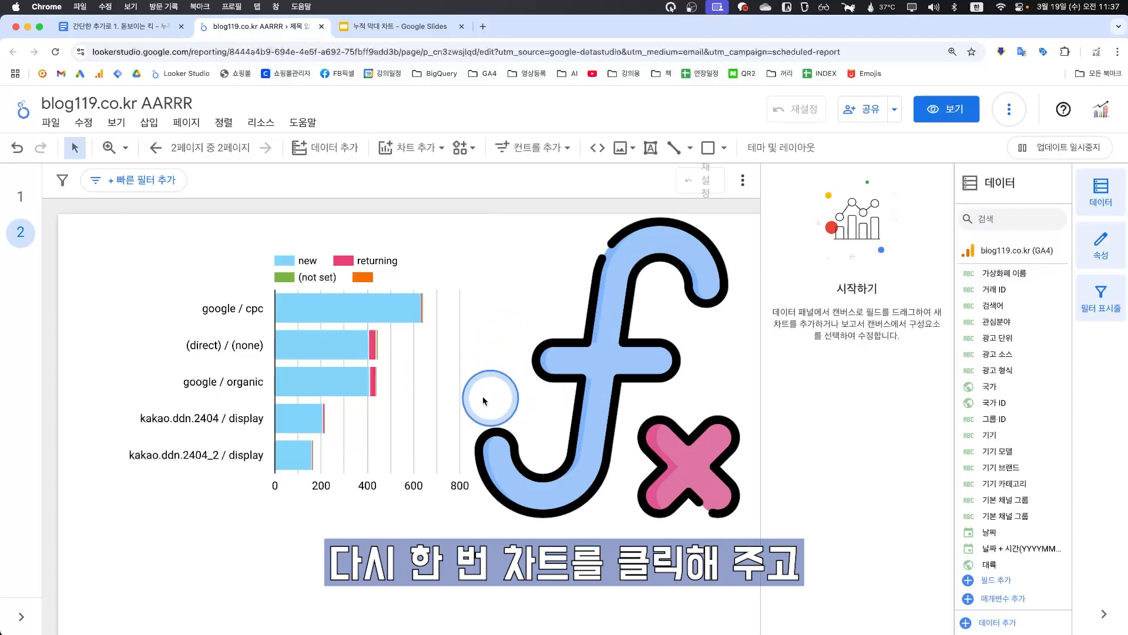
{"action": "left_click", "coordinate": [440, 385]}
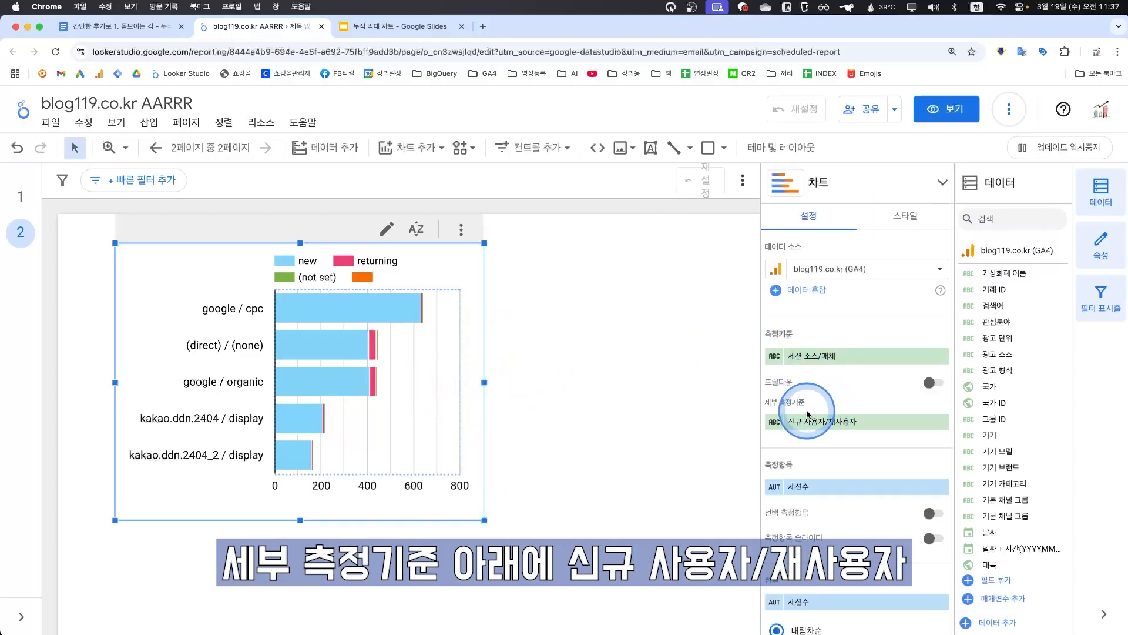
{"action": "left_click", "coordinate": [837, 426]}
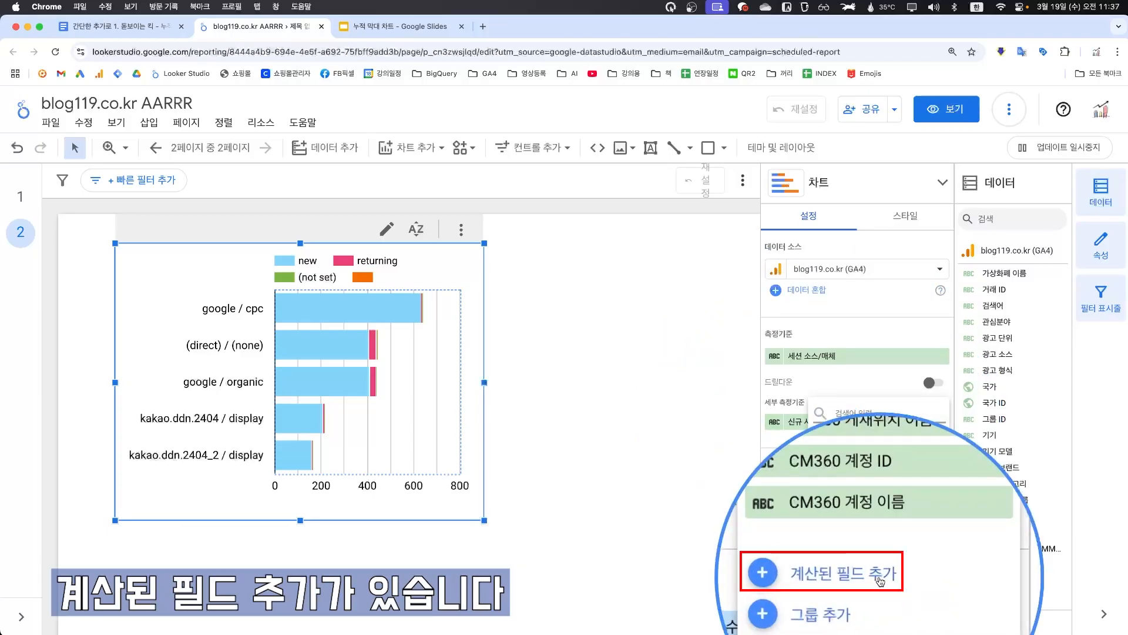
{"action": "left_click", "coordinate": [879, 582]}
{"action": "left_click", "coordinate": [715, 266]}
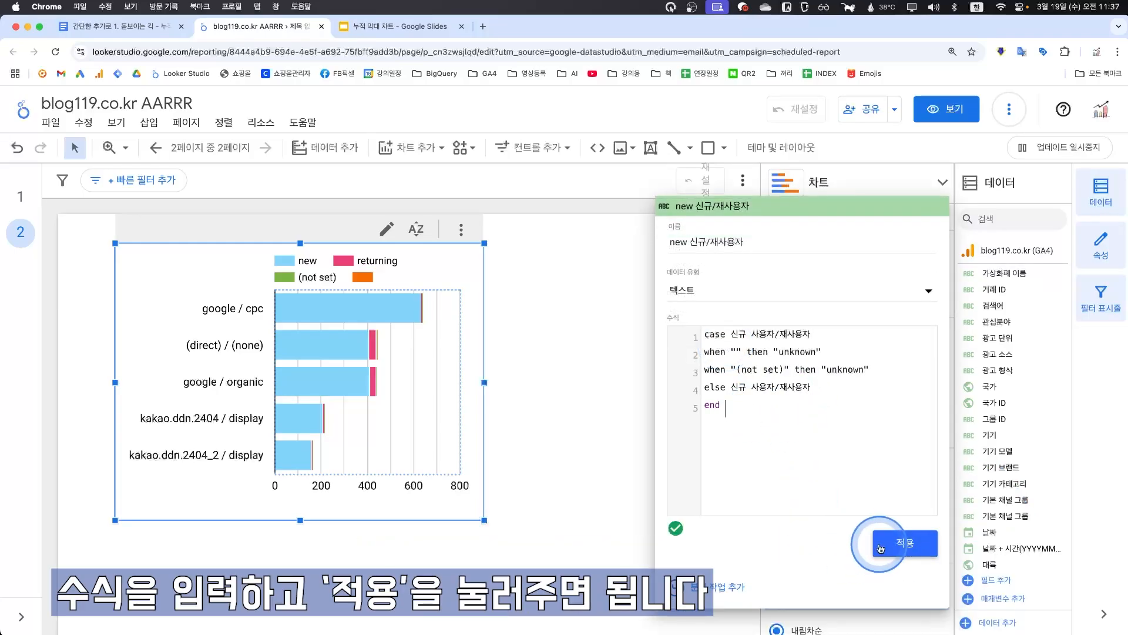
{"action": "left_click", "coordinate": [914, 544]}
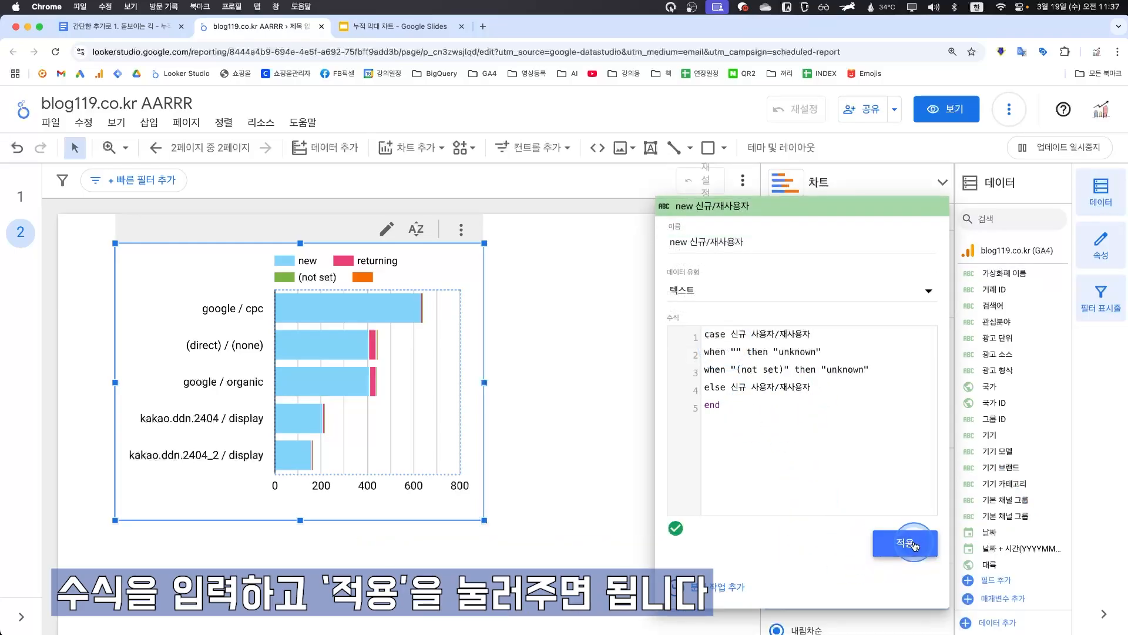
Step: Review the CASE formula of the chart's calculated breakdown field, leaving it unedited, and deselect the chart
{"action": "left_click", "coordinate": [775, 423]}
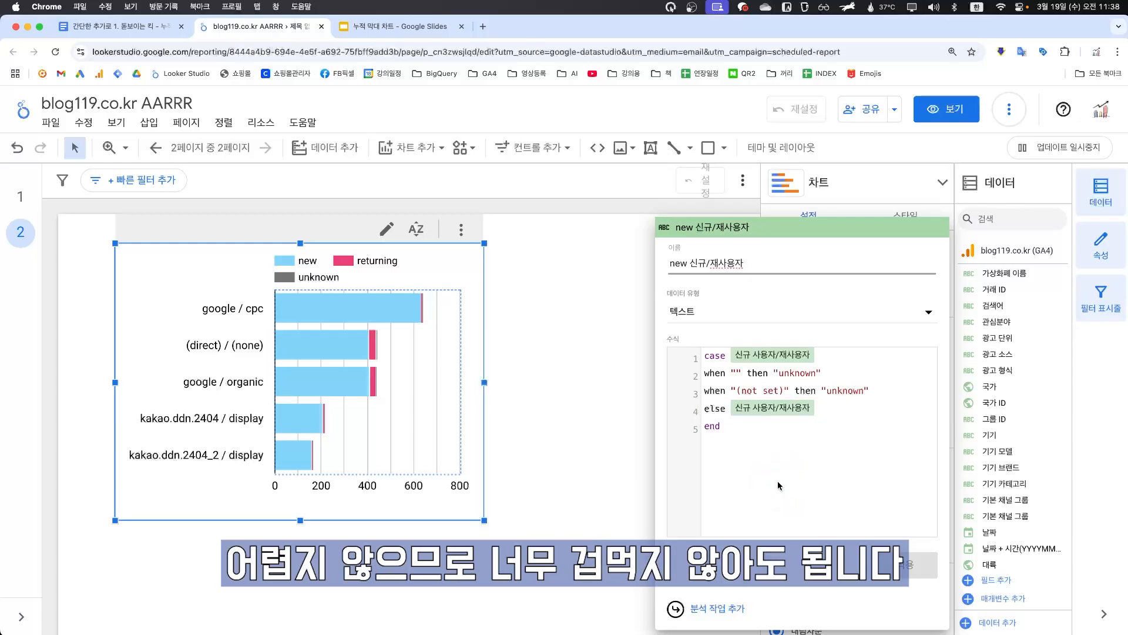
{"action": "left_click", "coordinate": [605, 416]}
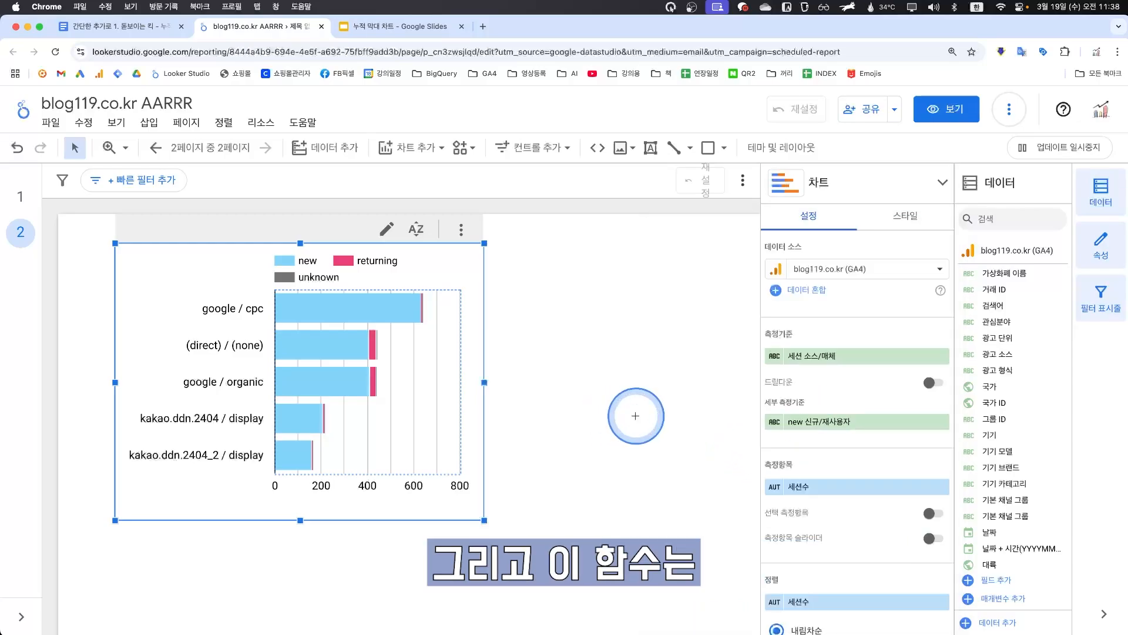
{"action": "left_click", "coordinate": [636, 415]}
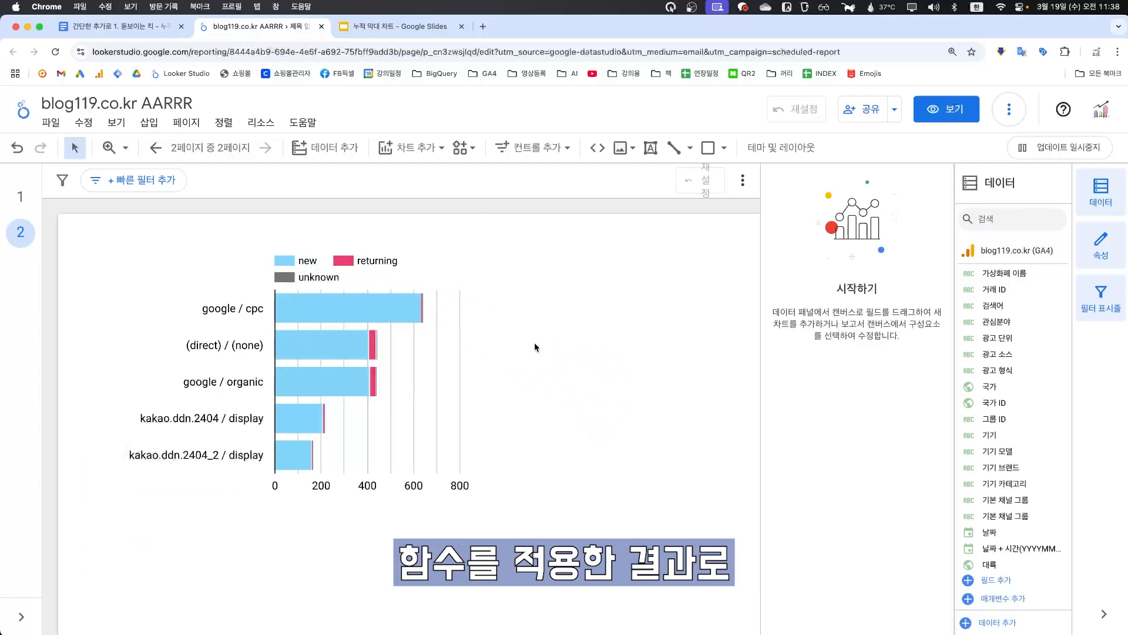
Step: Open the dimension value color management list (측정기준 값 색상) for the stacked bar chart
{"action": "left_click", "coordinate": [315, 277]}
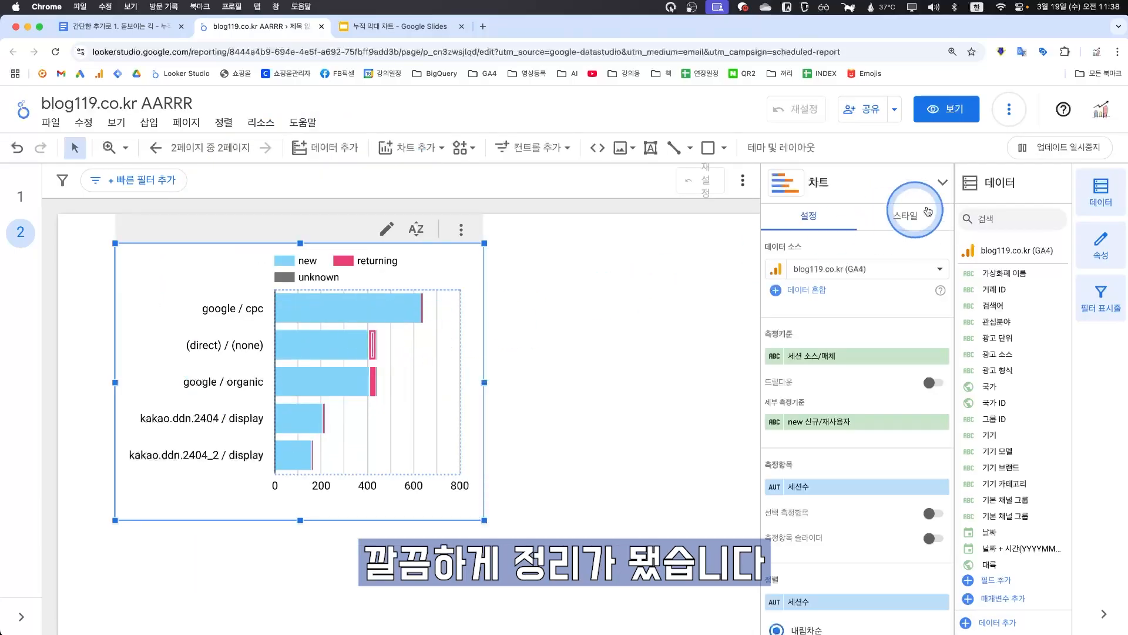
{"action": "left_click", "coordinate": [916, 216]}
{"action": "scroll", "coordinate": [866, 395], "scroll_direction": "down", "scroll_amount": 6}
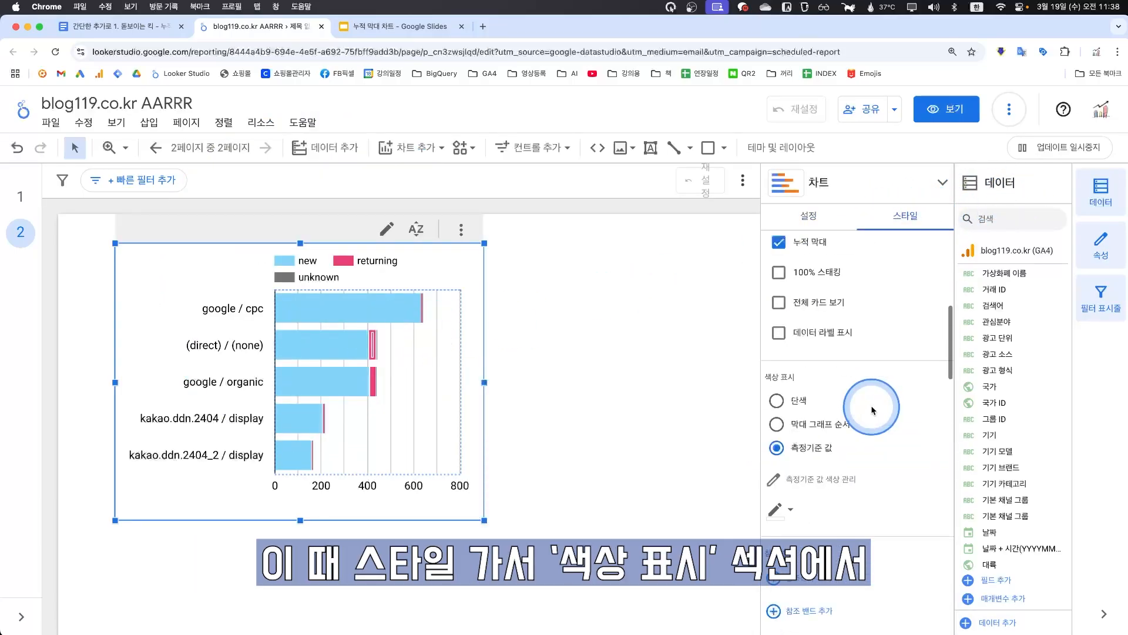
{"action": "left_click", "coordinate": [811, 486]}
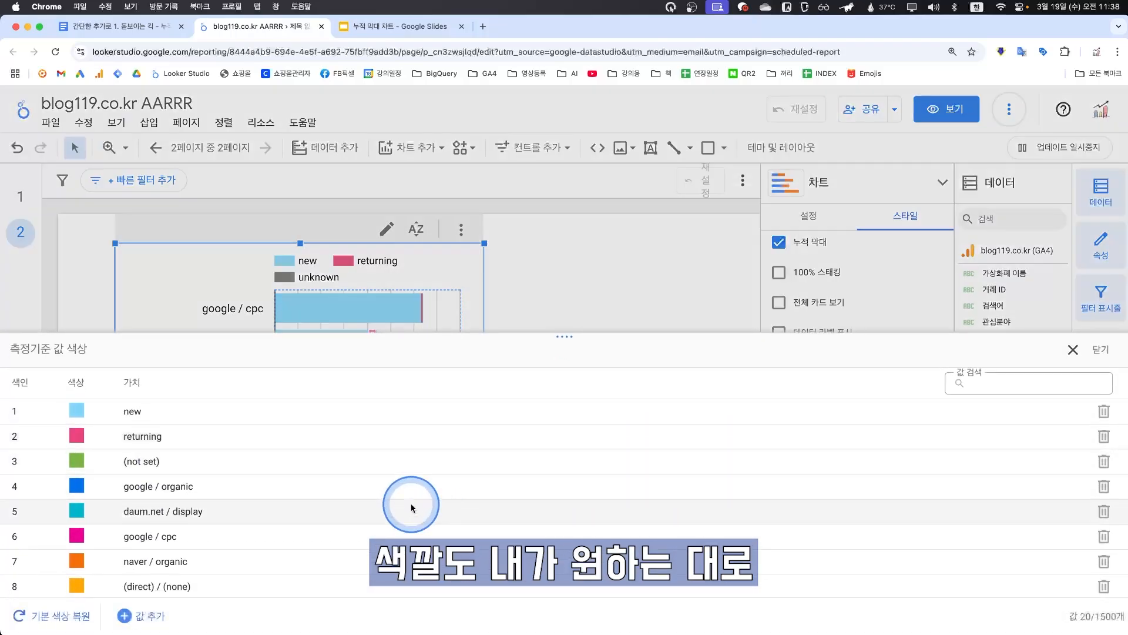